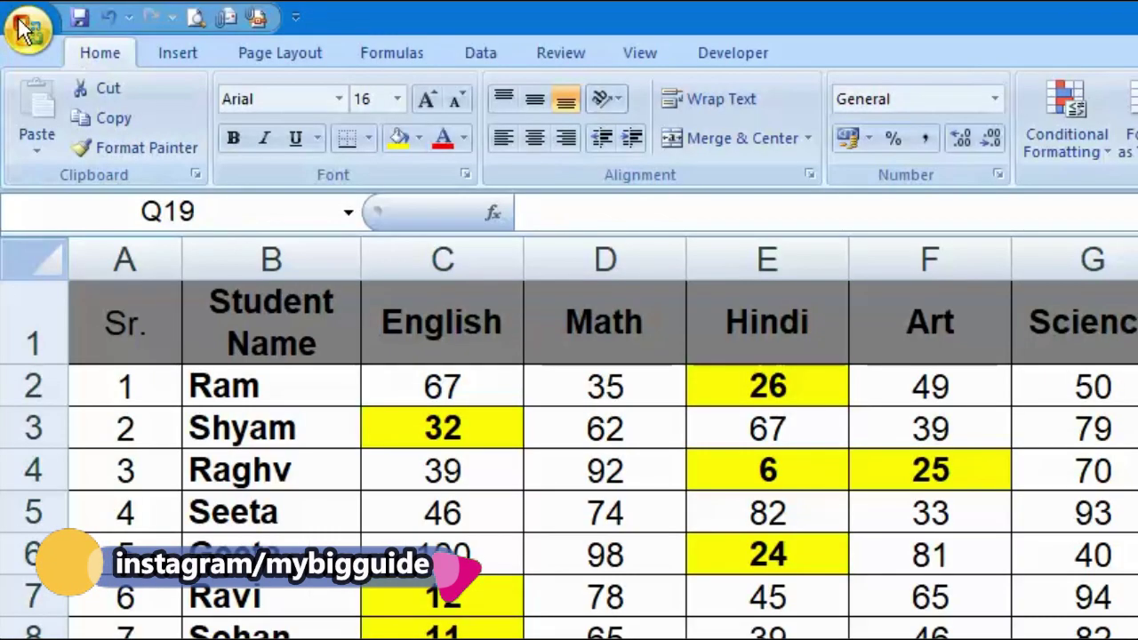
Open the Customize page of Excel Options and list All Commands
click(16, 16)
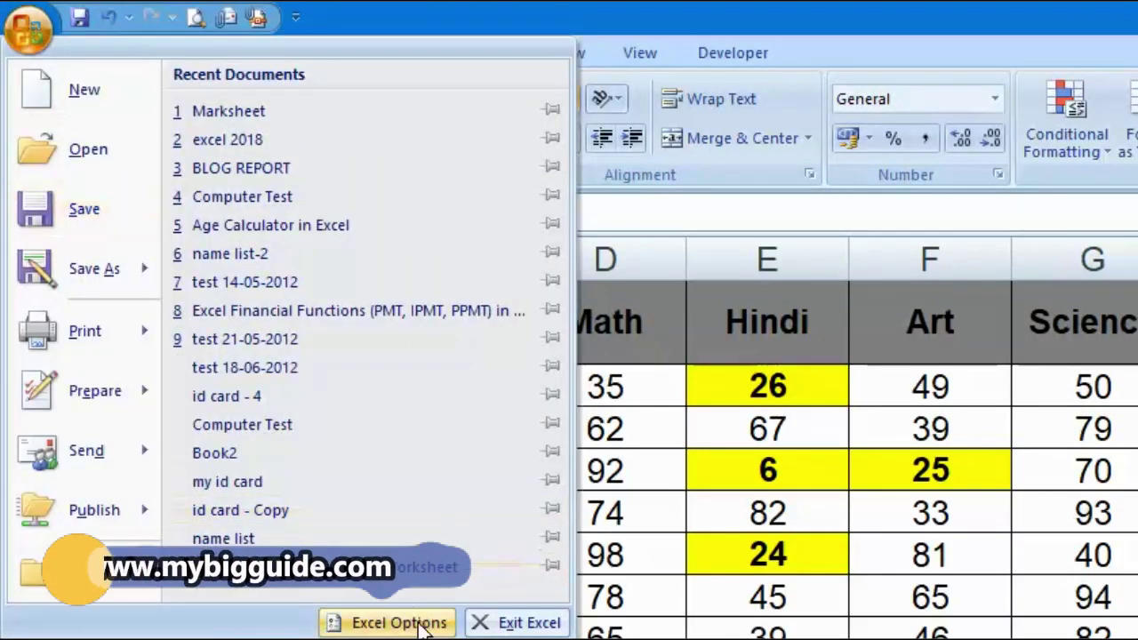
click(391, 623)
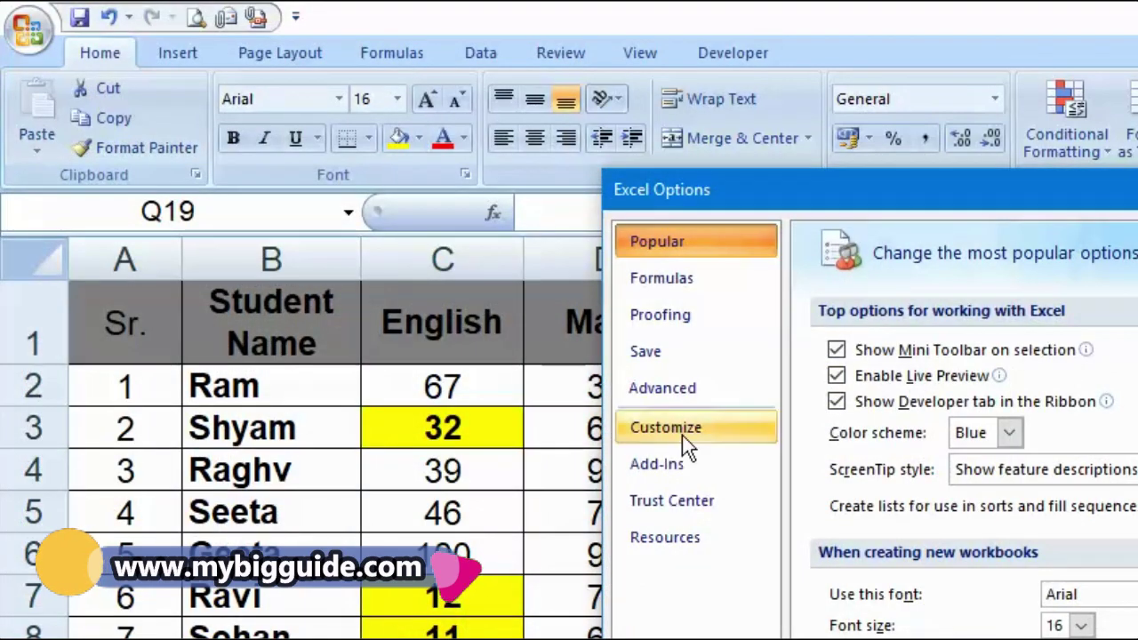
click(682, 435)
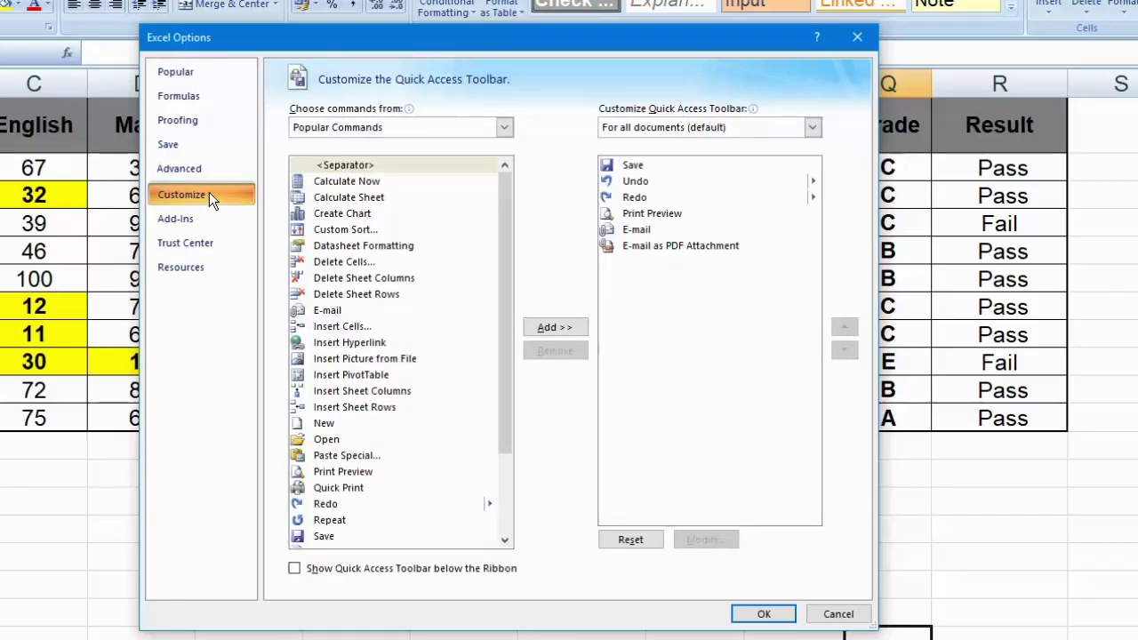
drag(213, 37, 86, 6)
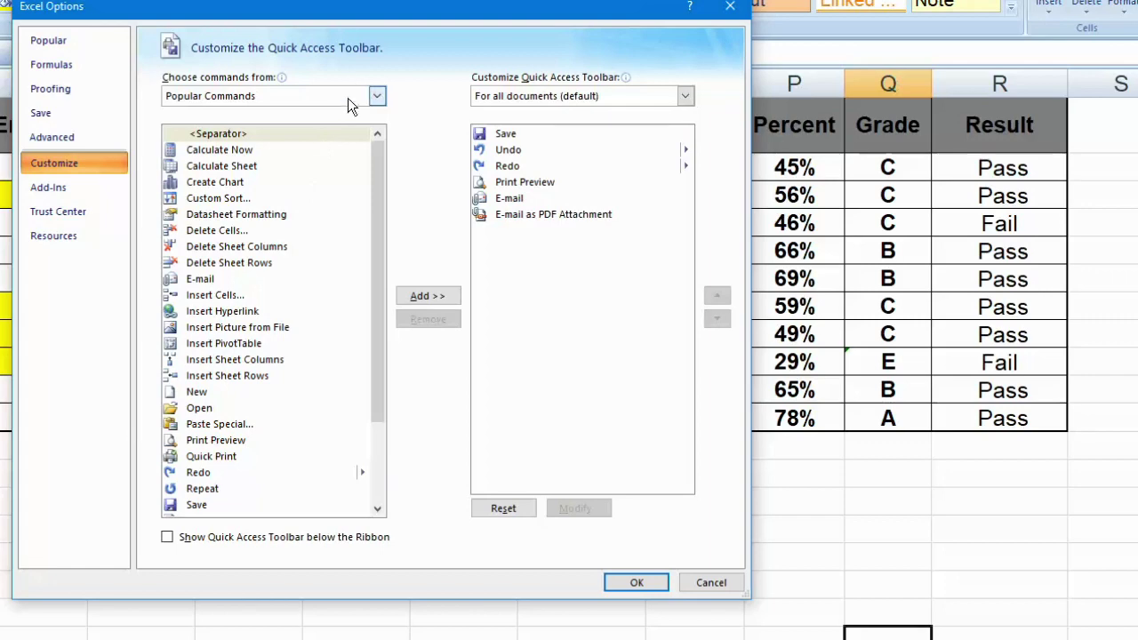
click(377, 93)
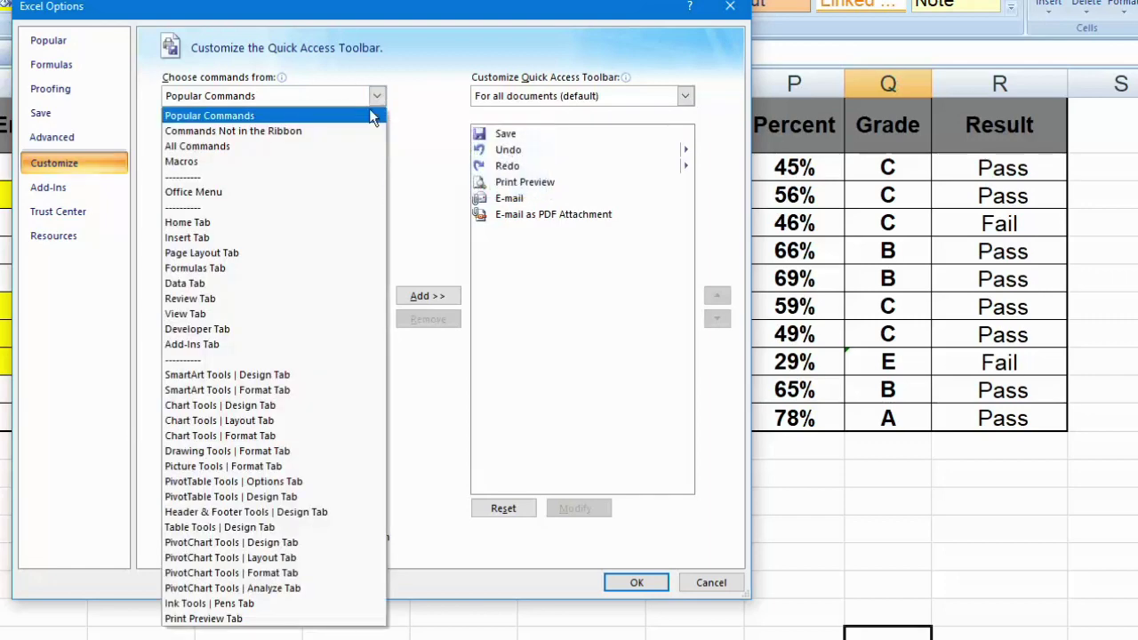
click(252, 146)
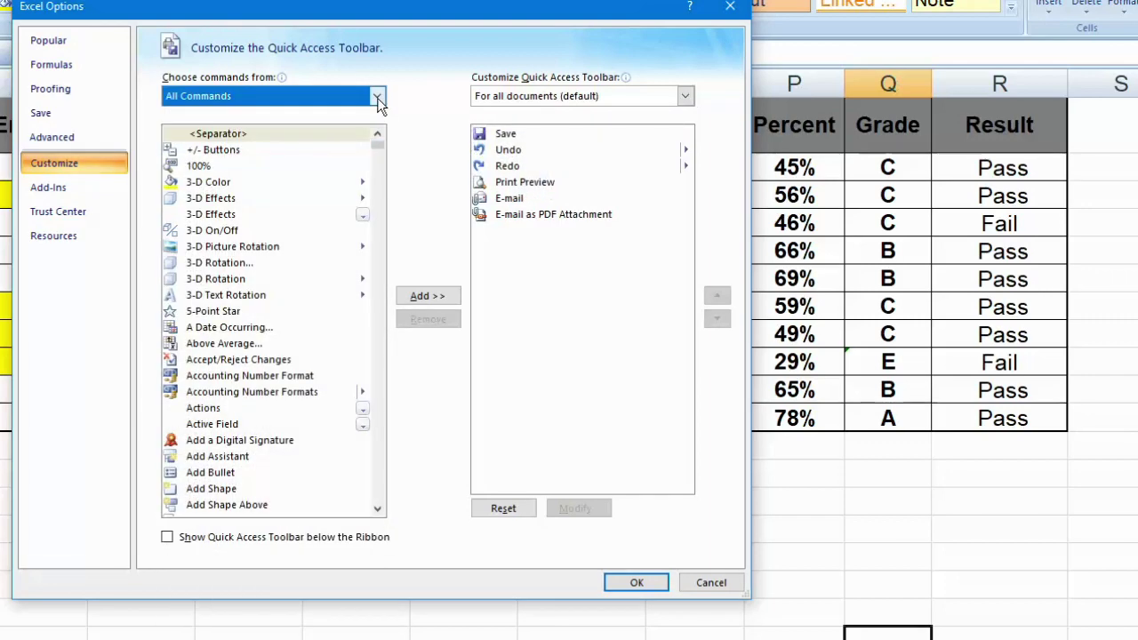
click(313, 233)
Add the Camera command to the Quick Access Toolbar and confirm with OK
scroll(313, 236, down, 2)
scroll(316, 280, down, 4)
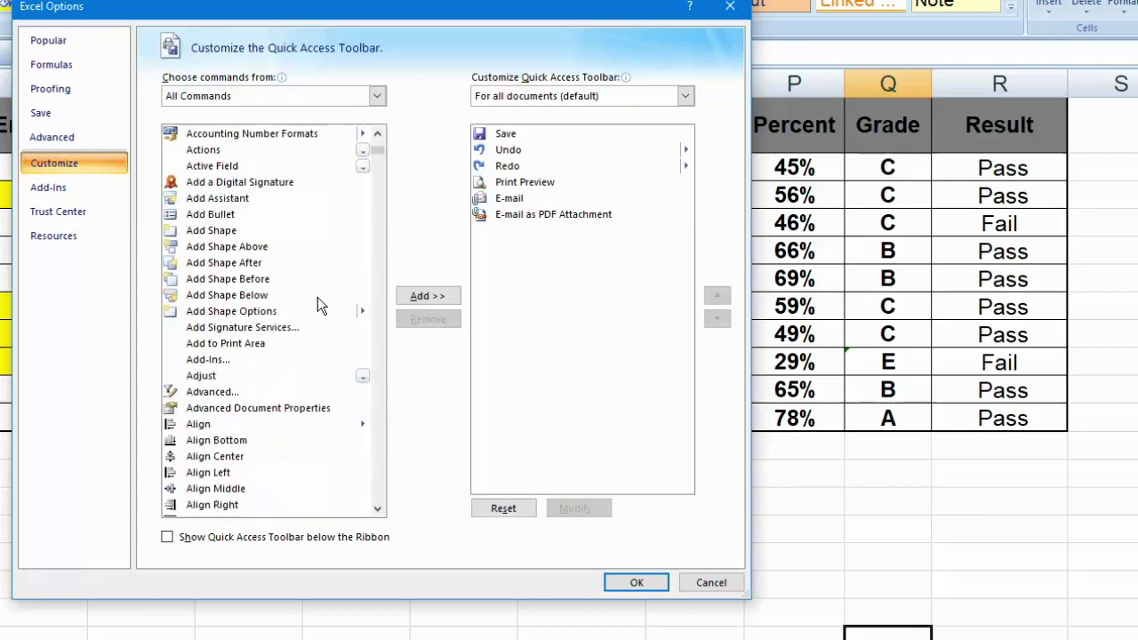
scroll(317, 297, down, 3)
scroll(318, 298, down, 4)
scroll(317, 298, down, 3)
scroll(319, 302, down, 10)
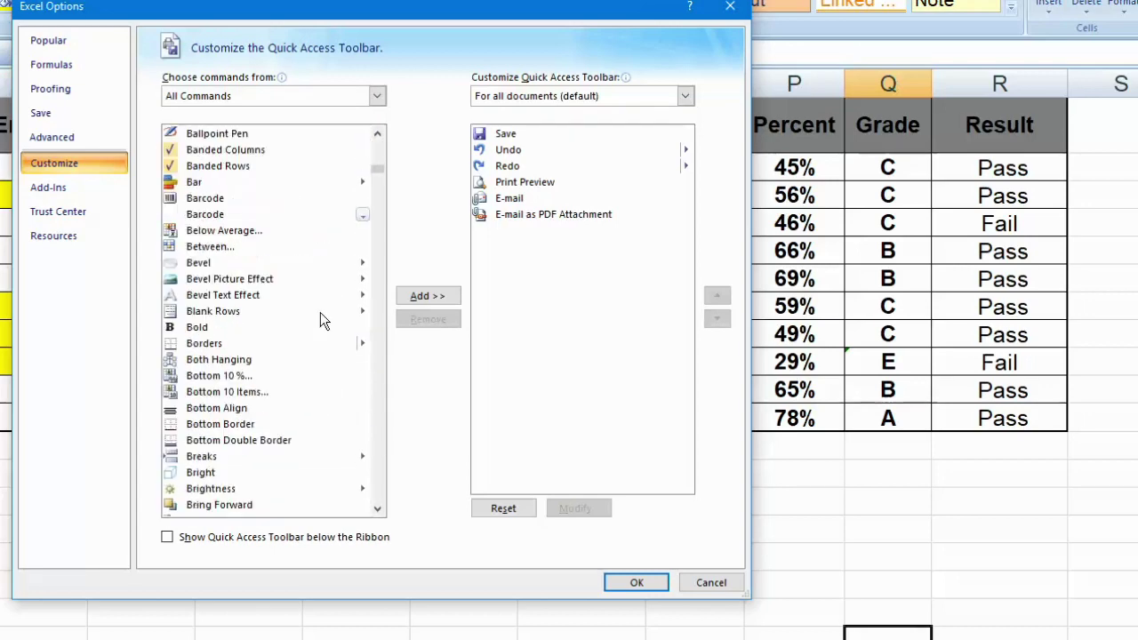
scroll(318, 356, down, 8)
scroll(317, 394, down, 2)
scroll(317, 396, up, 2)
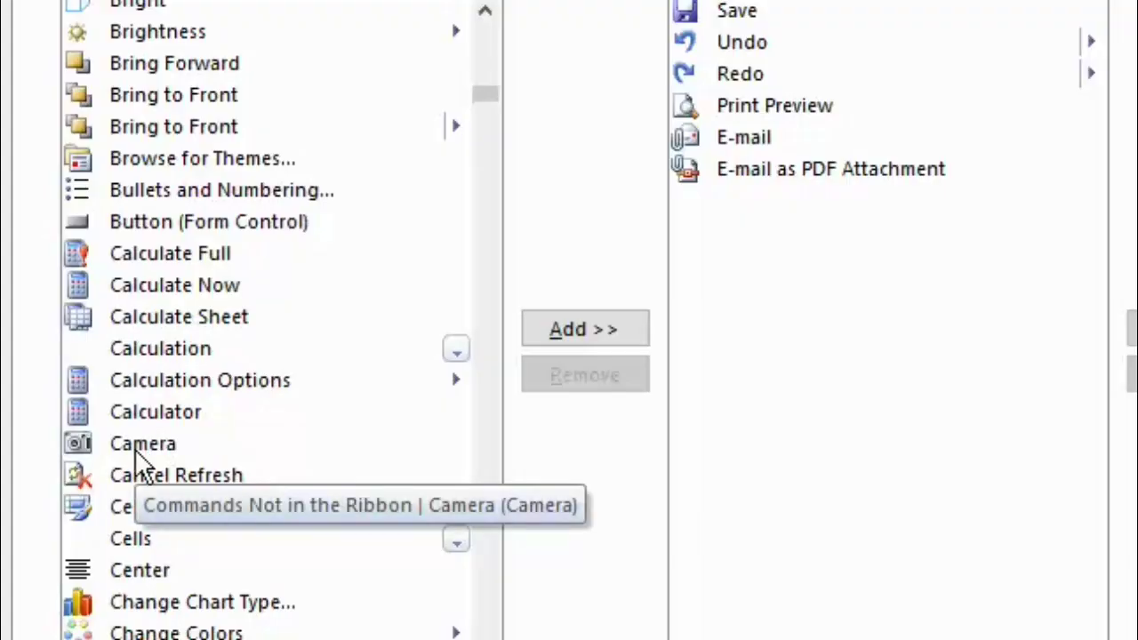
click(138, 449)
click(595, 331)
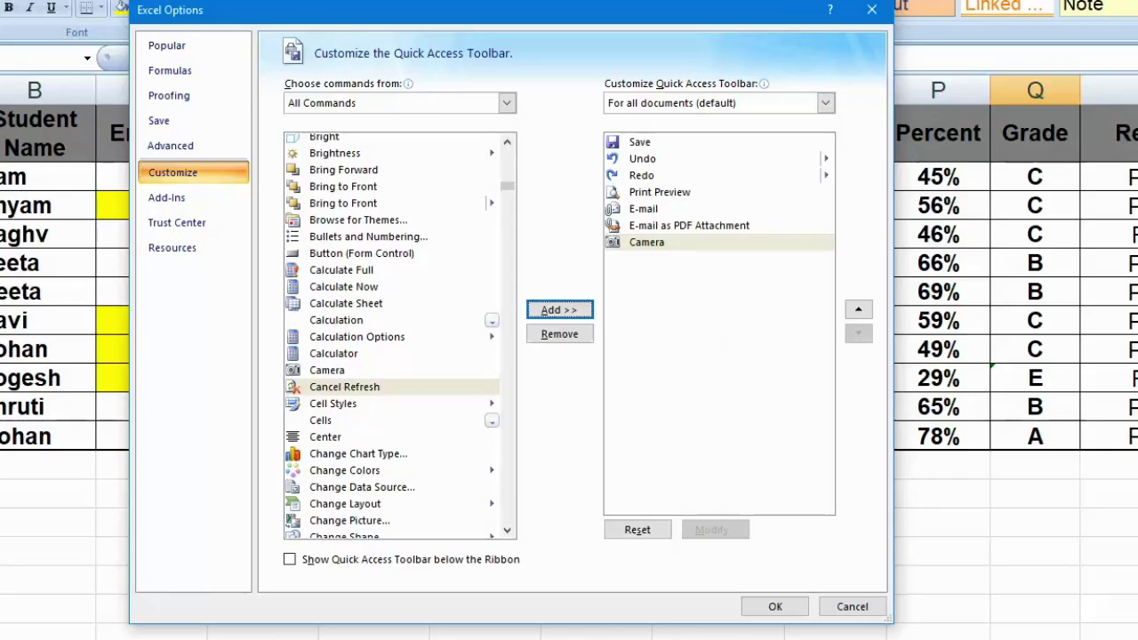
click(777, 606)
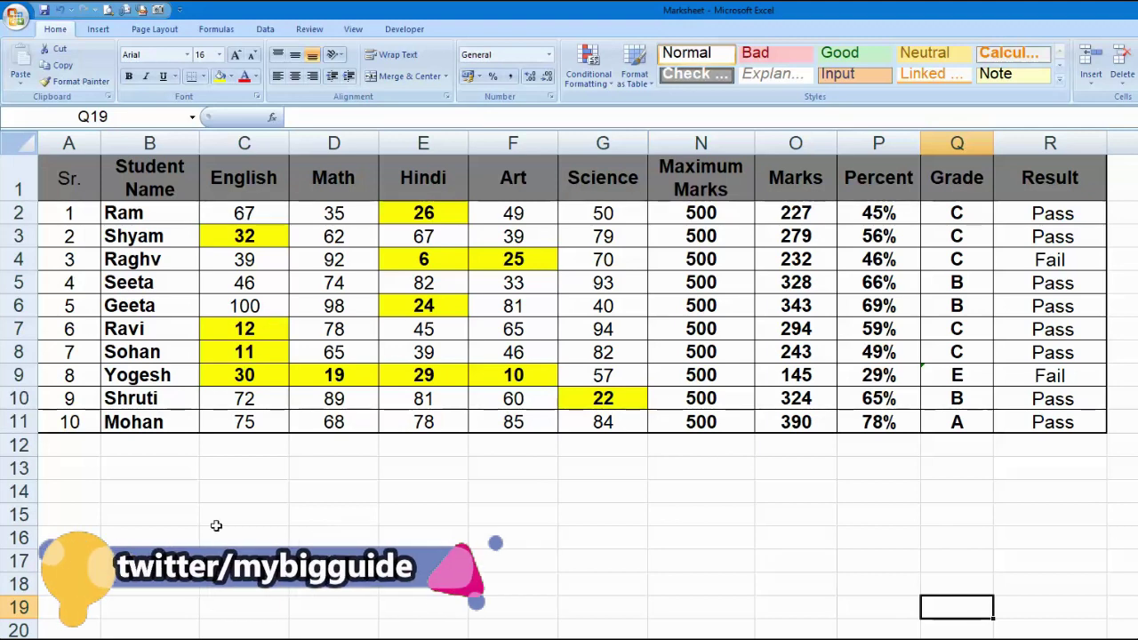
Select cell C2, Ram's English mark of 67, and snapshot it with Camera
key(Left)
key(Left)
key(Left)
key(Up)
key(Up)
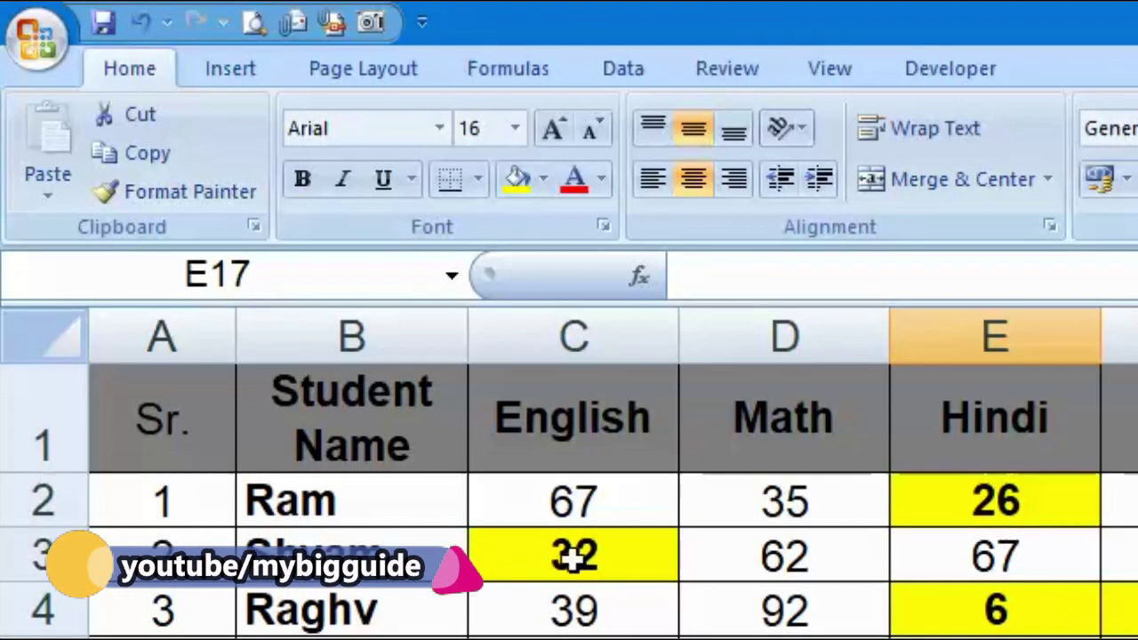
click(602, 507)
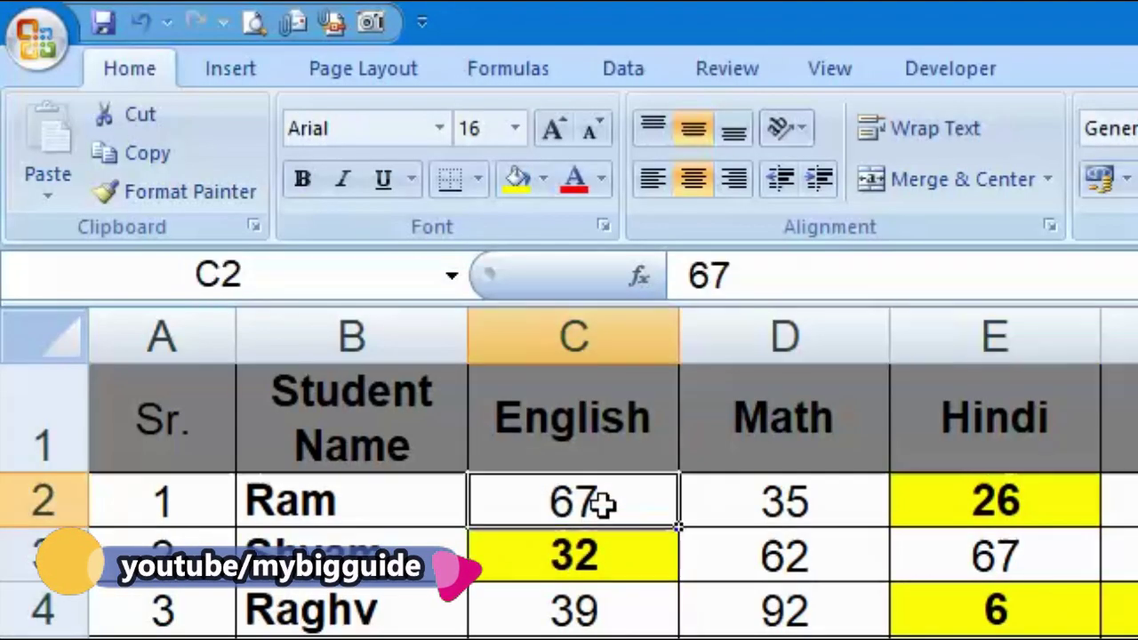
click(370, 24)
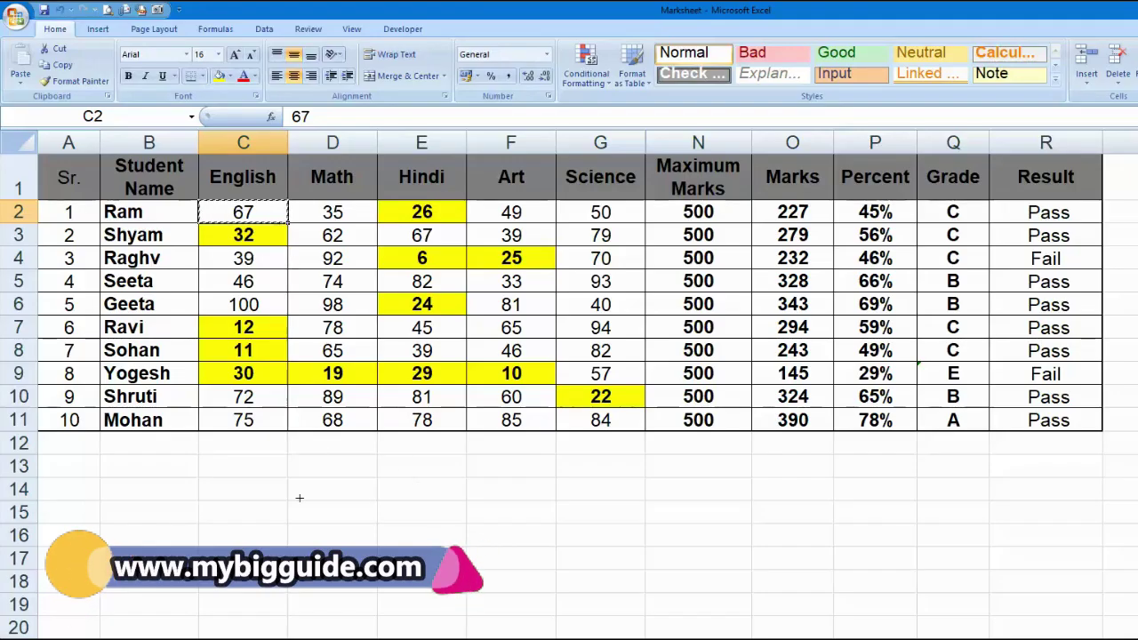
Drop the C2 picture below the table and enlarge it to span rows 13–20
mouse_move(377, 472)
mouse_down()
mouse_move(579, 571)
mouse_move(414, 498)
mouse_up()
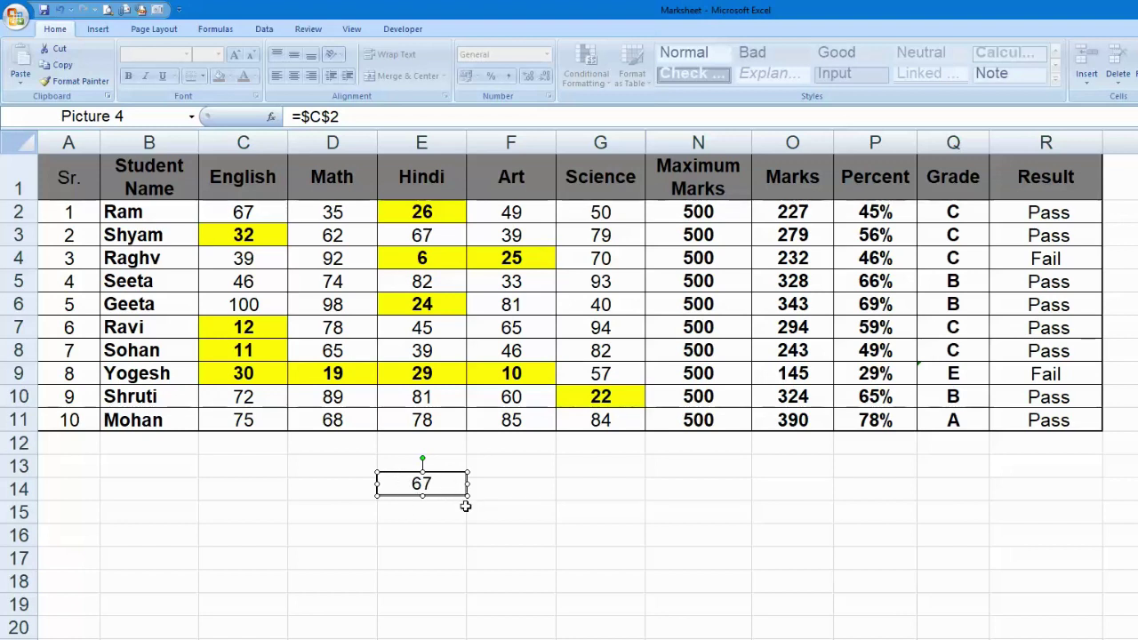
drag(467, 495, 780, 635)
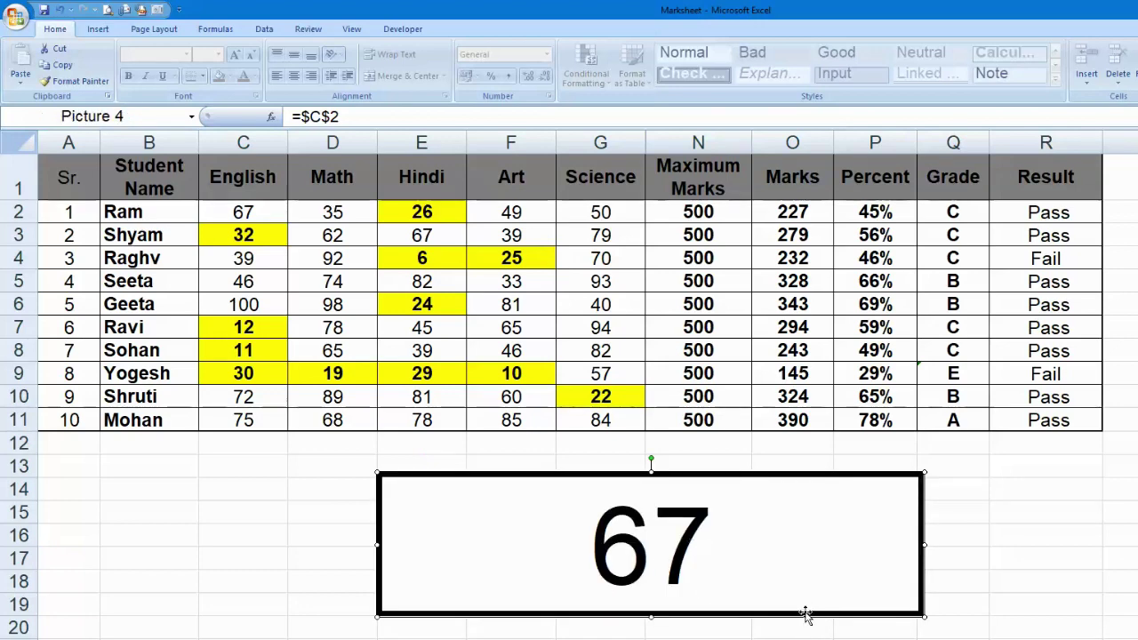
key(Escape)
click(247, 213)
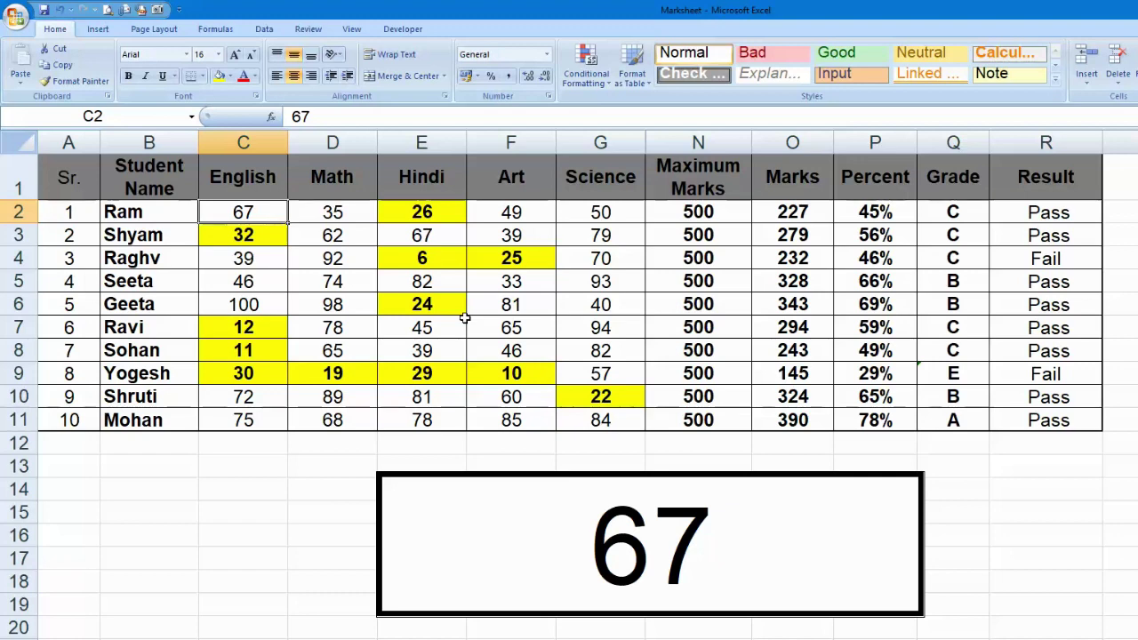
Change C2's mark to 25 and move the linked 25 box left beneath the table
text(2)
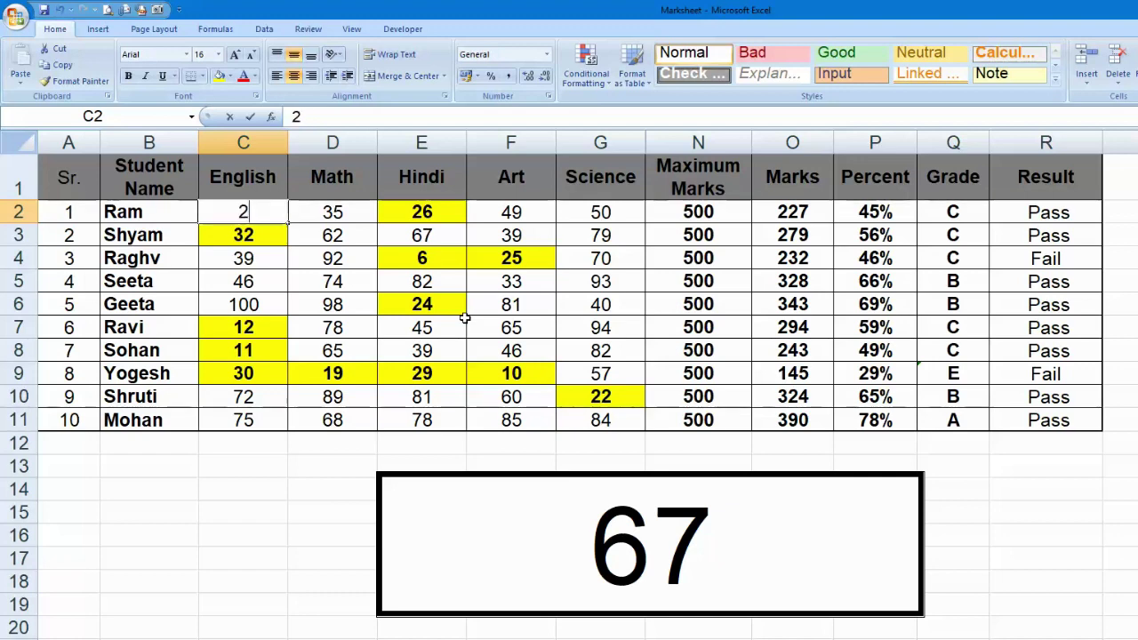
text(5)
key(Return)
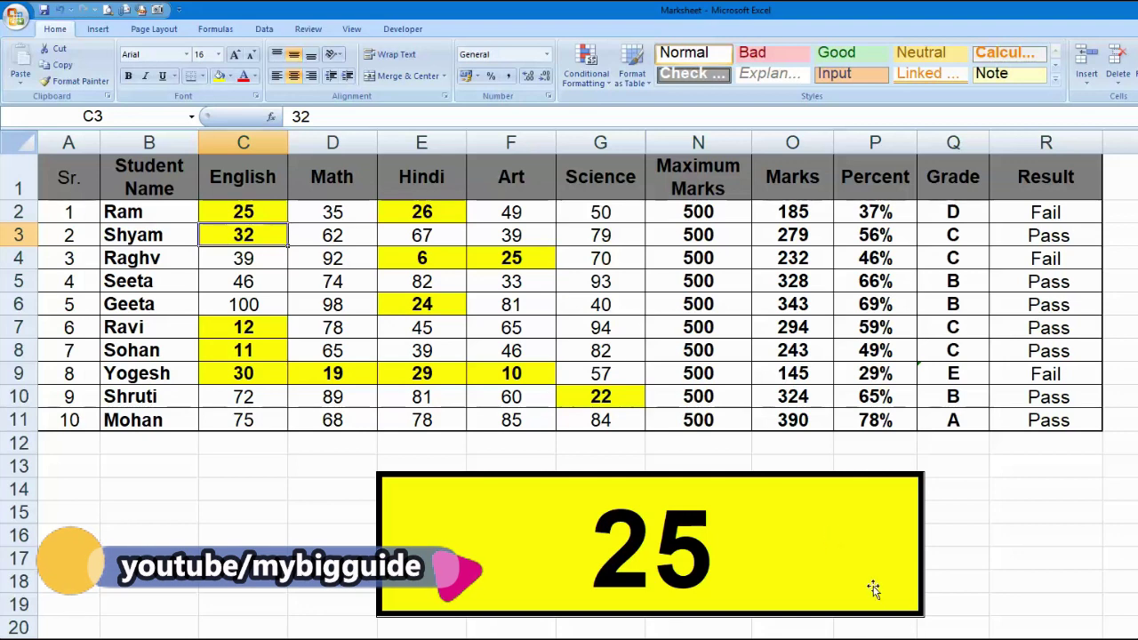
click(859, 566)
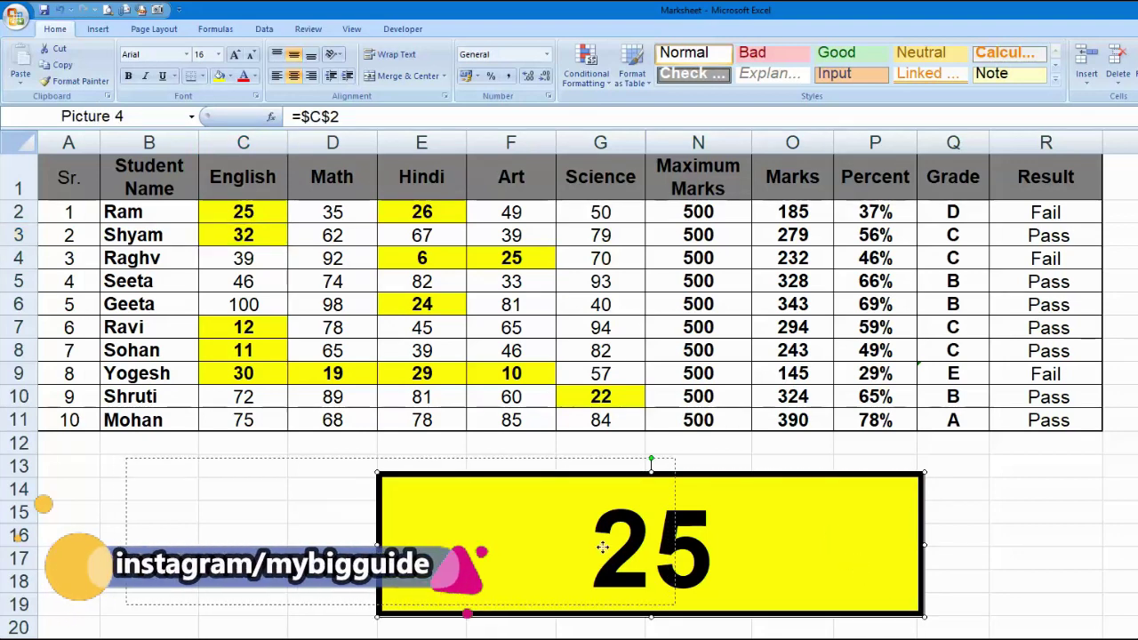
drag(566, 552, 568, 554)
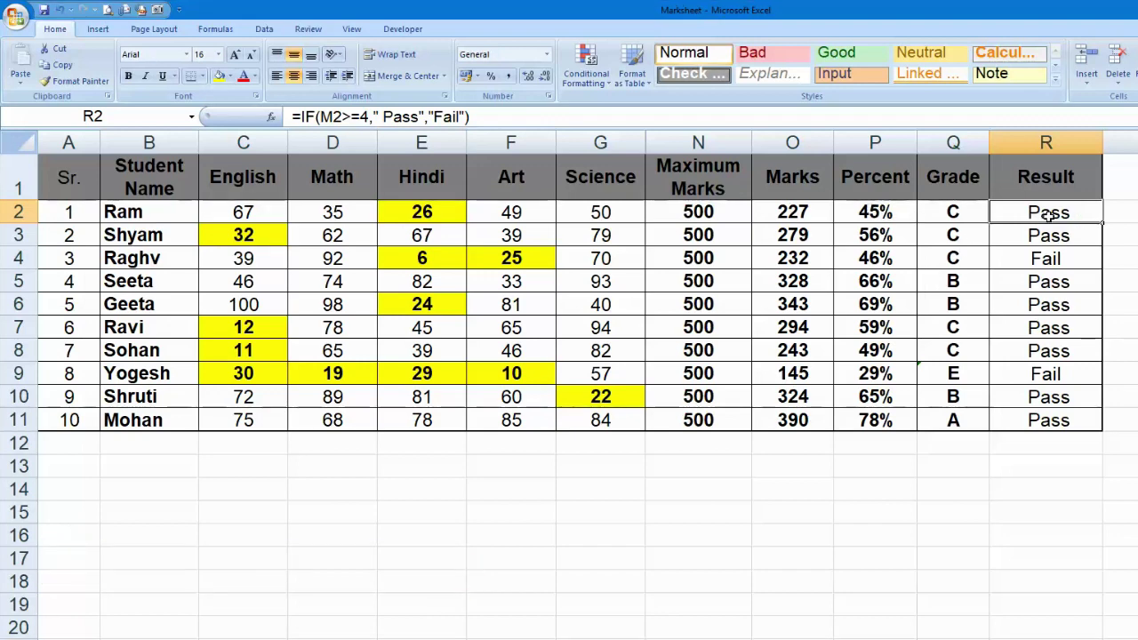
Place an enlarged linked picture of Ram's 45% cell P2 below the table
click(875, 213)
key(ctrl+c)
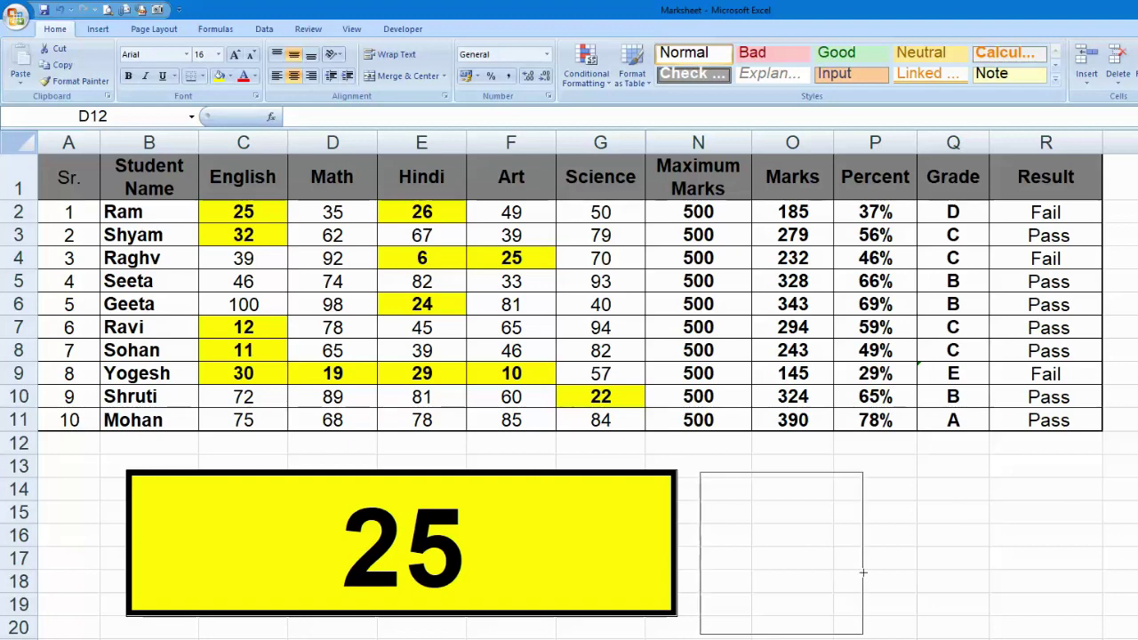
drag(699, 473, 869, 575)
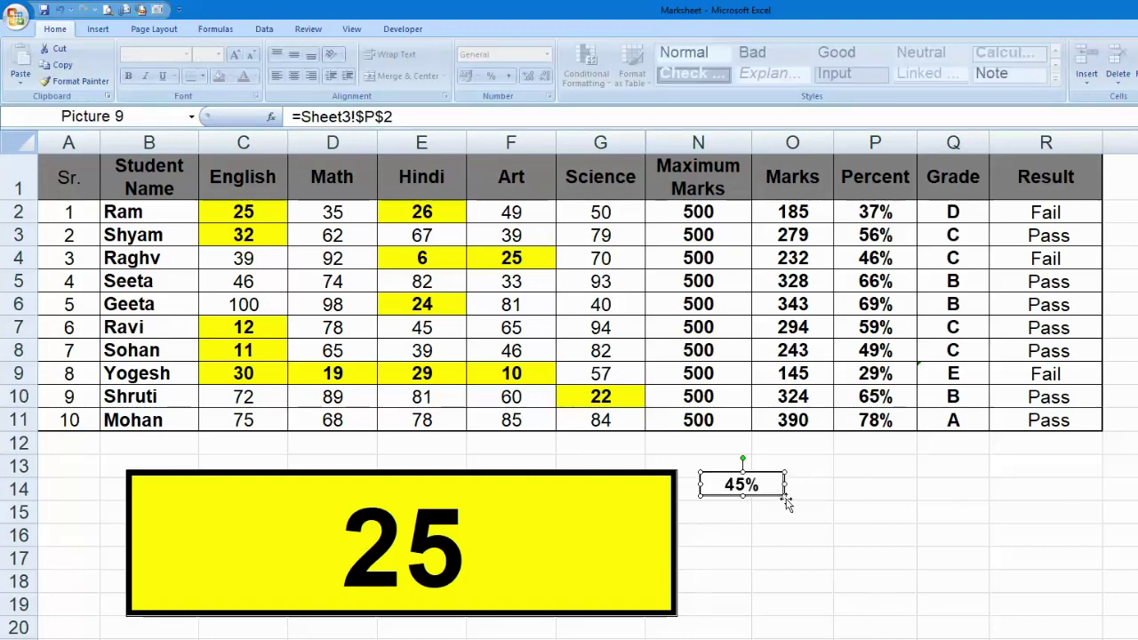
drag(784, 497, 930, 610)
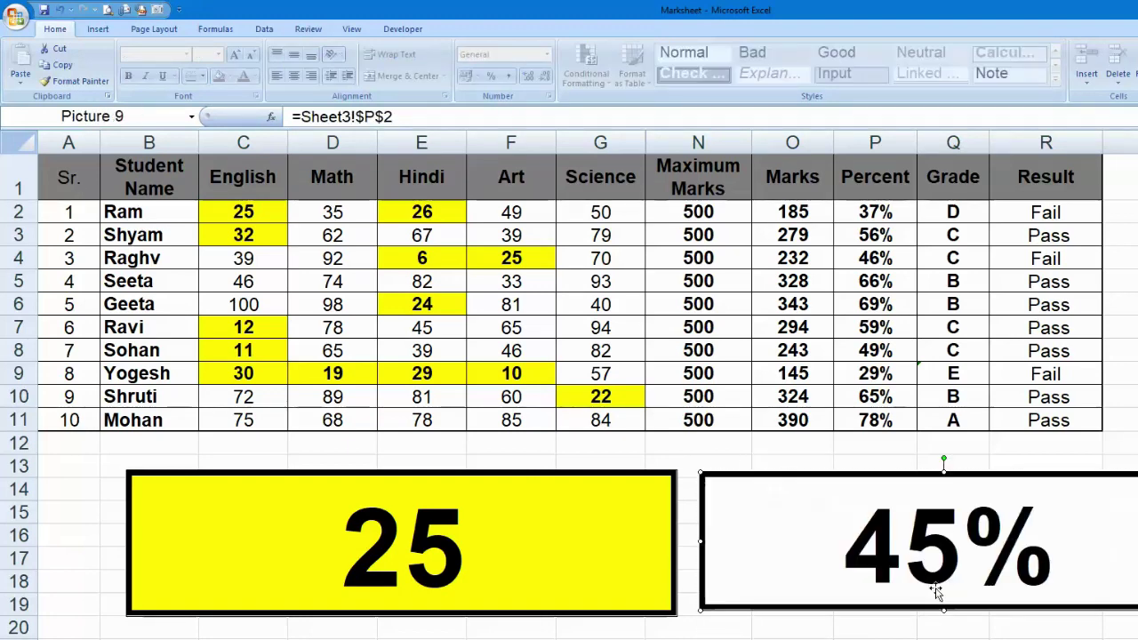
Resize and align the 25 and 45% boxes side by side
drag(966, 566, 946, 567)
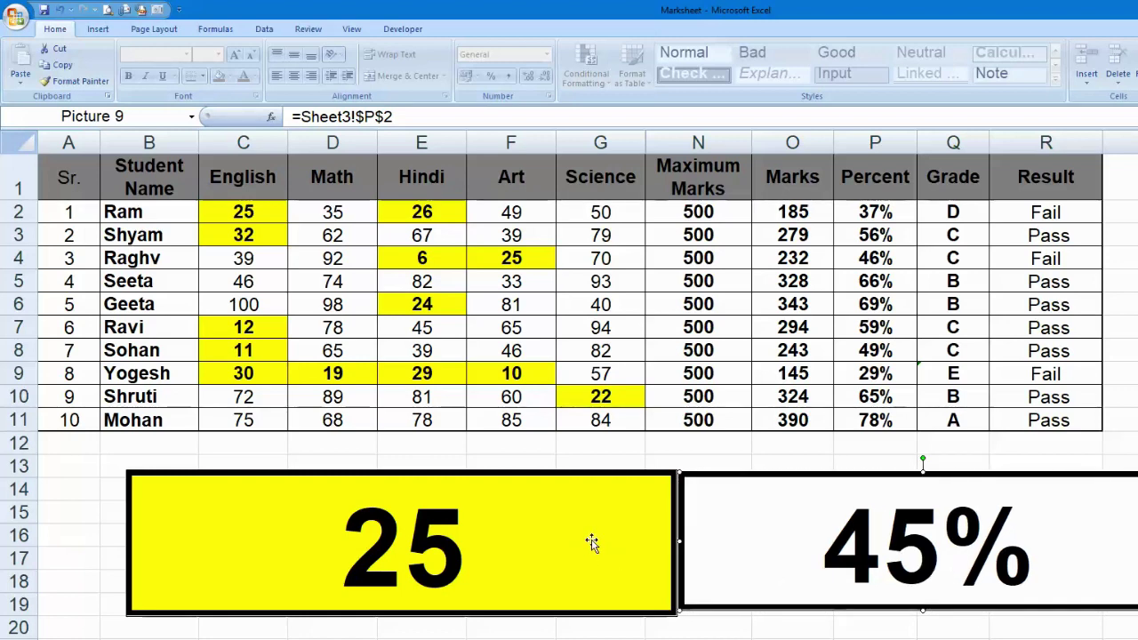
drag(591, 542, 529, 526)
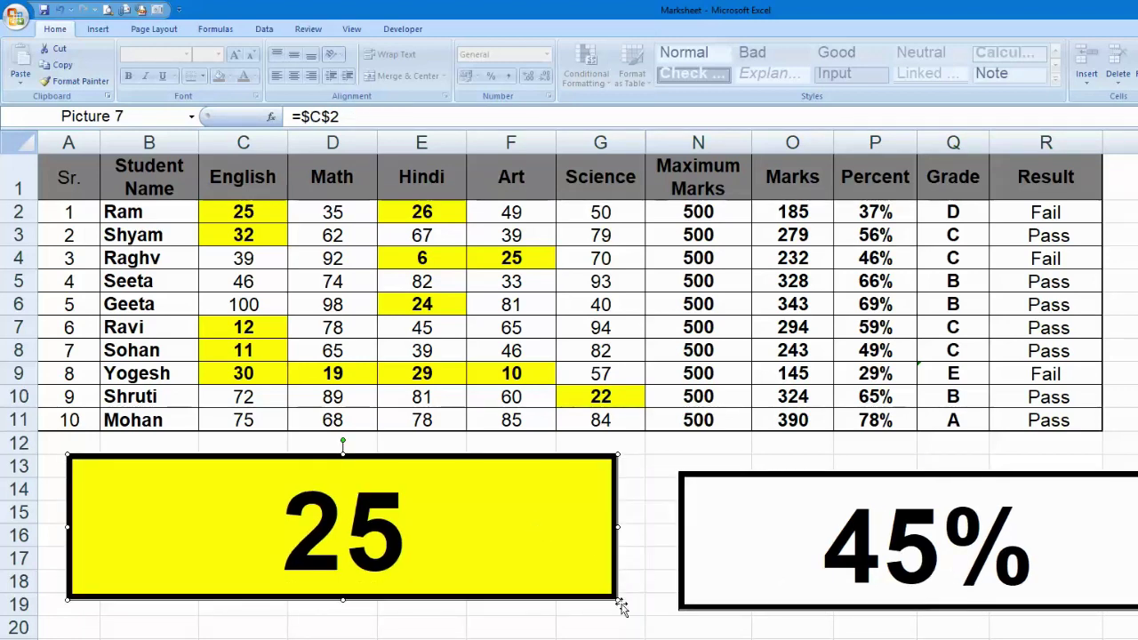
drag(617, 602, 593, 591)
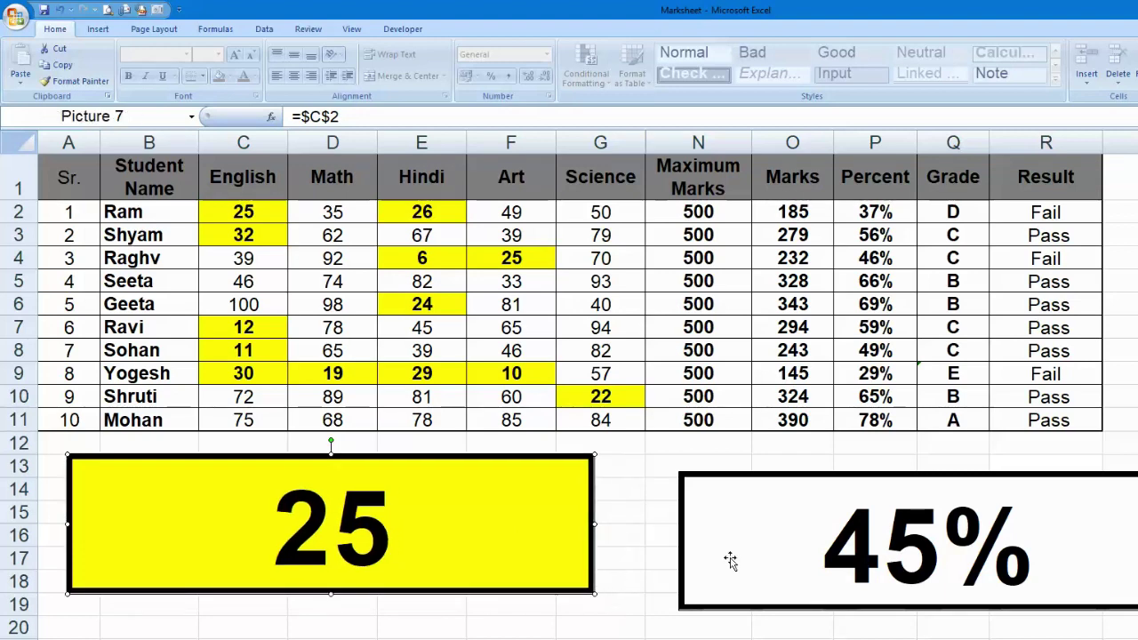
drag(730, 559, 647, 543)
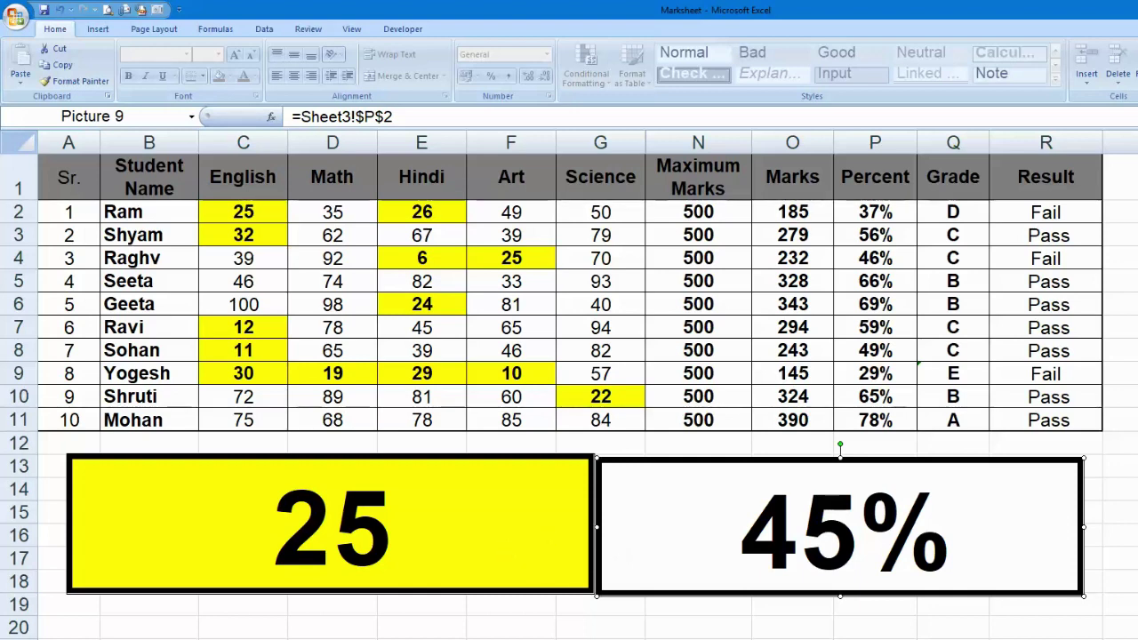
Snapshot the Student Name to Maximum Marks range B1:N11 with the Camera tool
key(Escape)
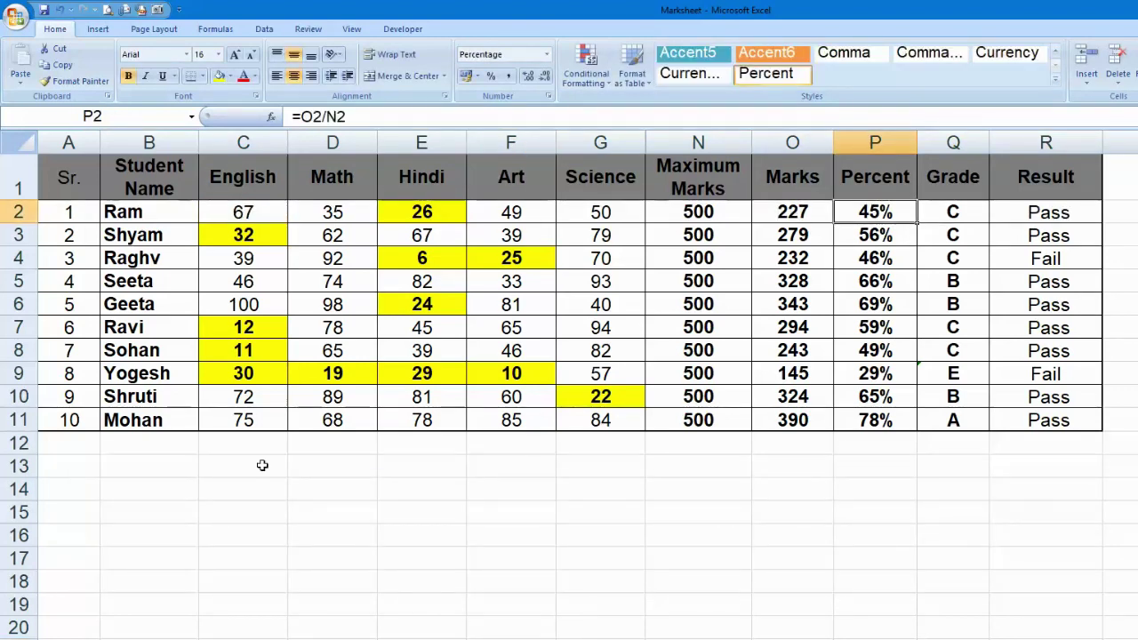
drag(103, 169, 715, 418)
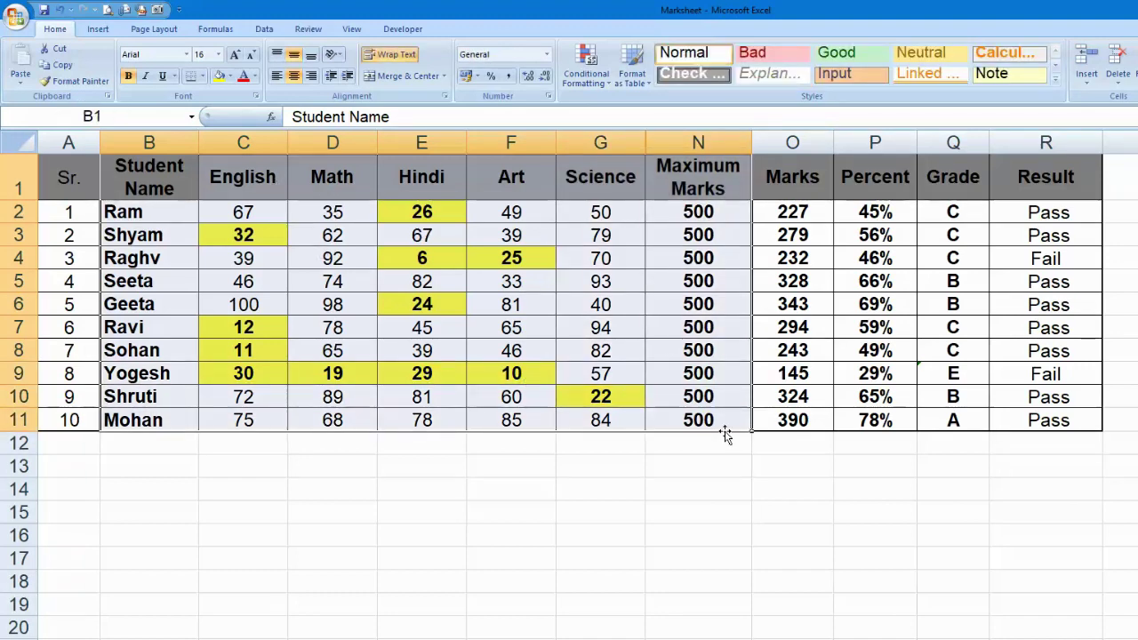
click(158, 9)
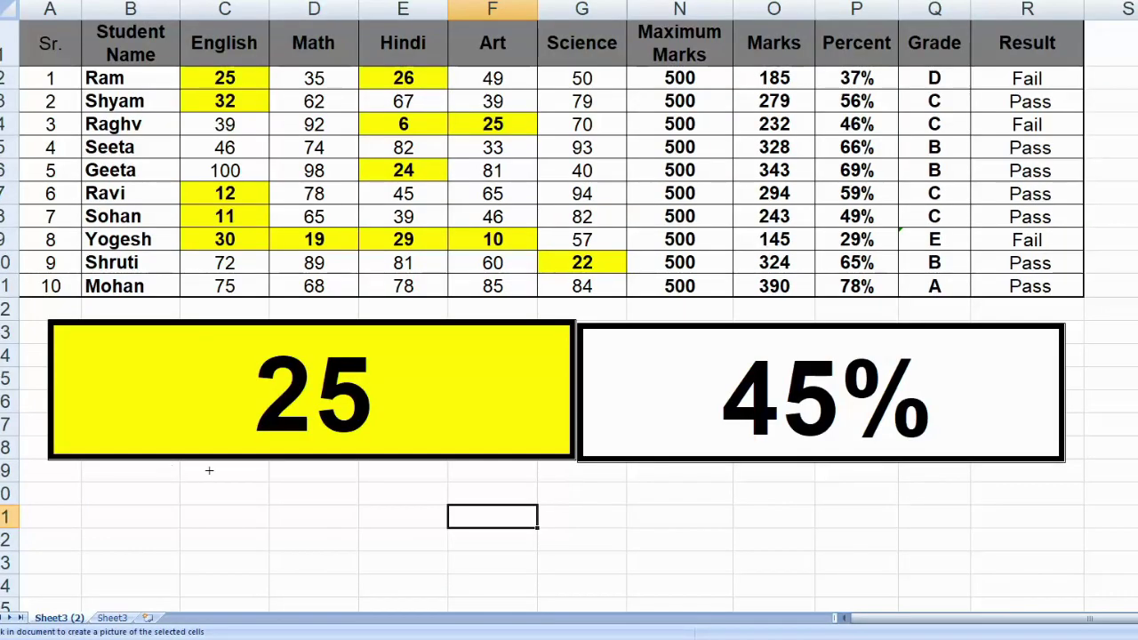
Paste the B1:N11 table picture below the boxes, aligned under the 25 box
drag(208, 471, 449, 542)
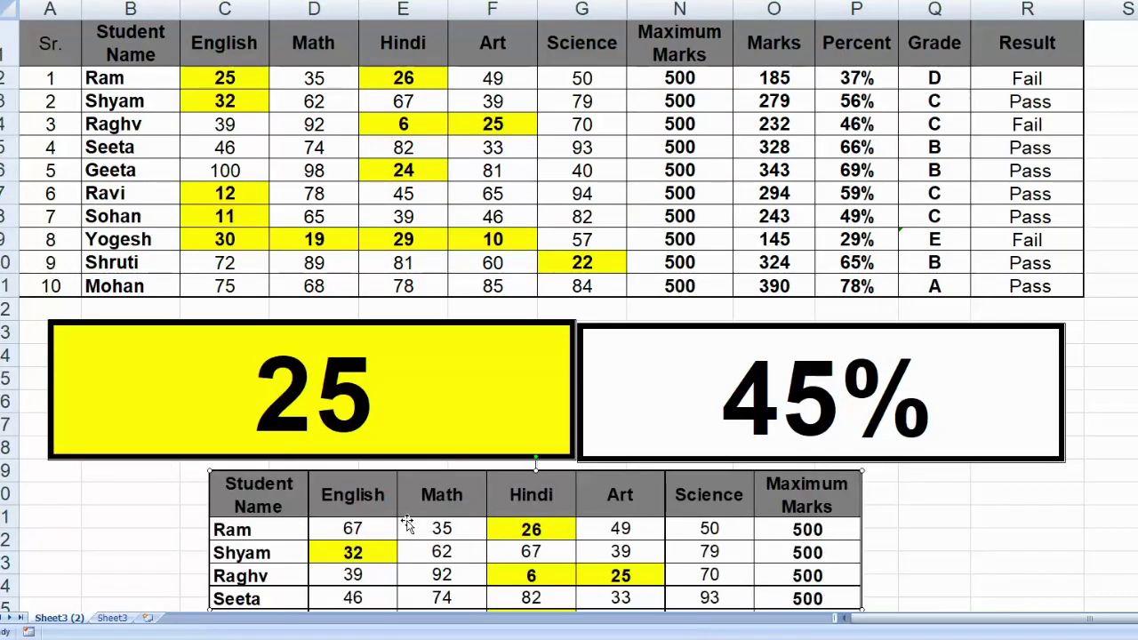
scroll(685, 551, down, 1)
scroll(694, 498, down, 3)
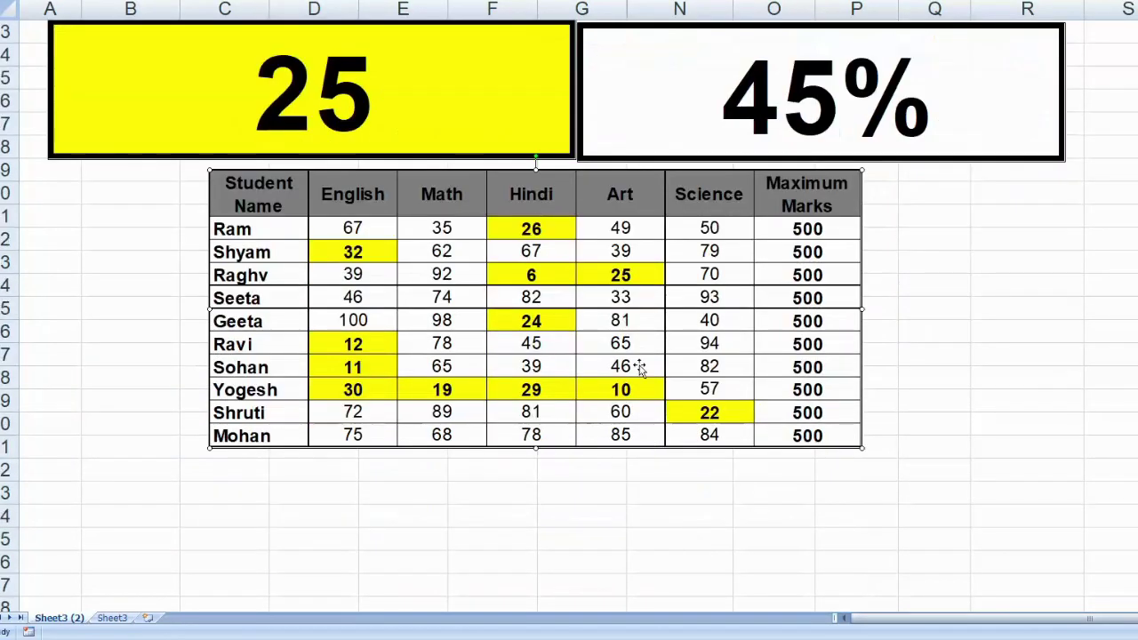
drag(531, 342, 372, 339)
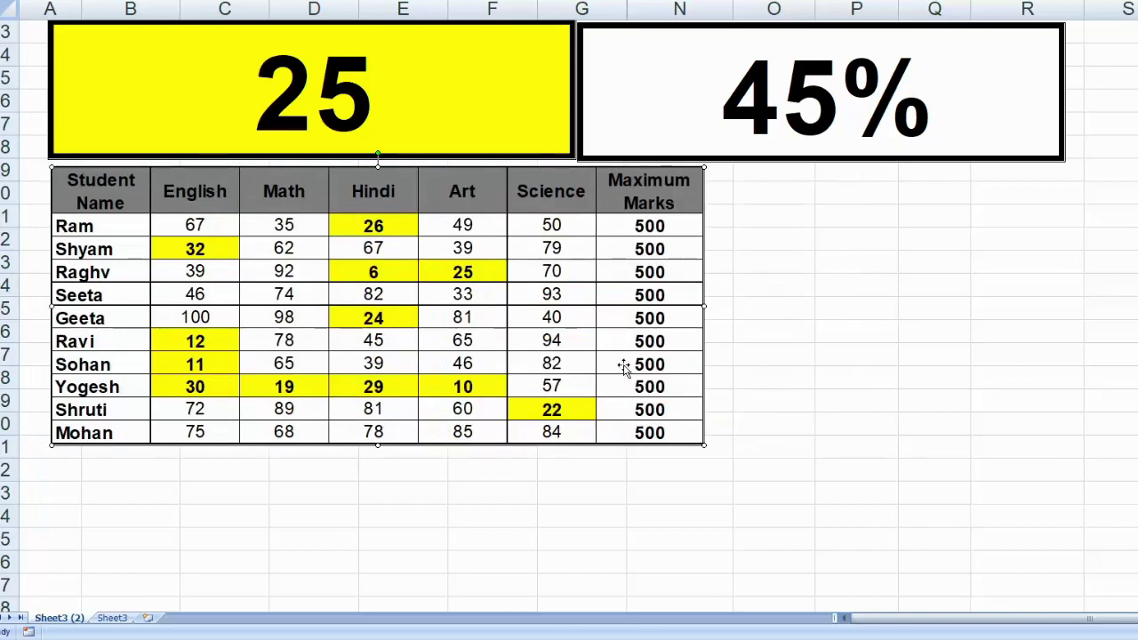
scroll(720, 417, up, 1)
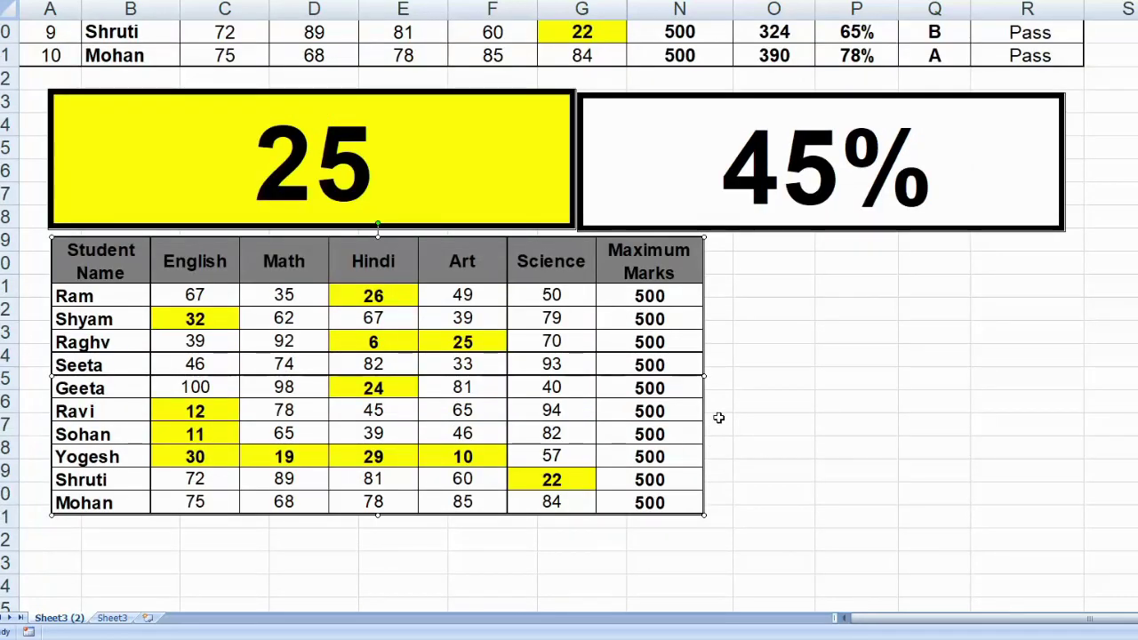
scroll(718, 417, down, 1)
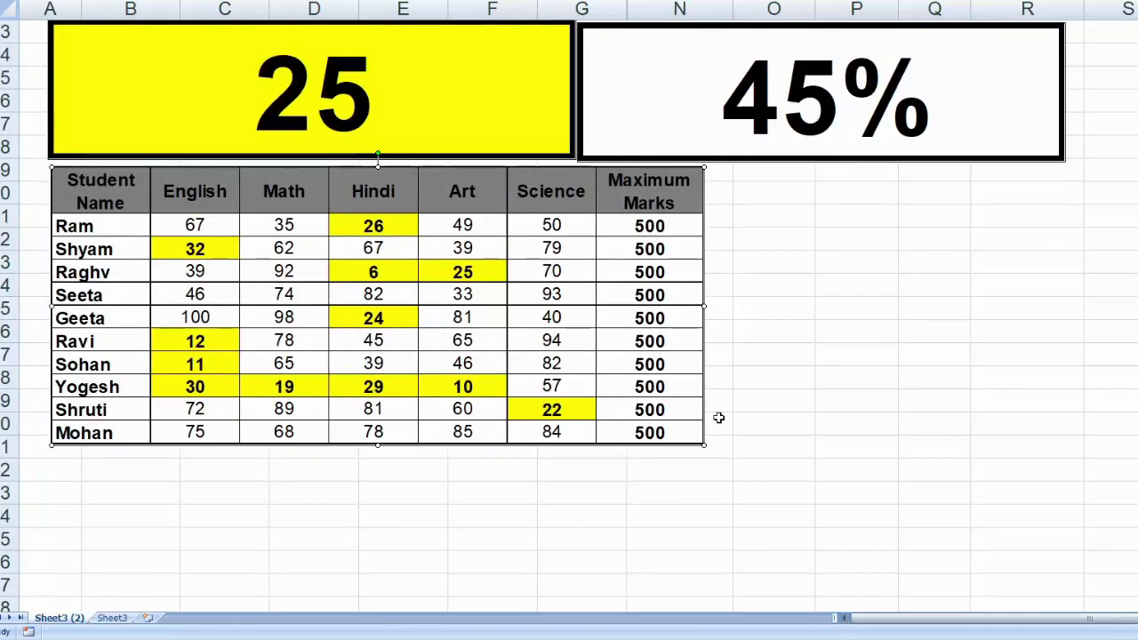
click(921, 405)
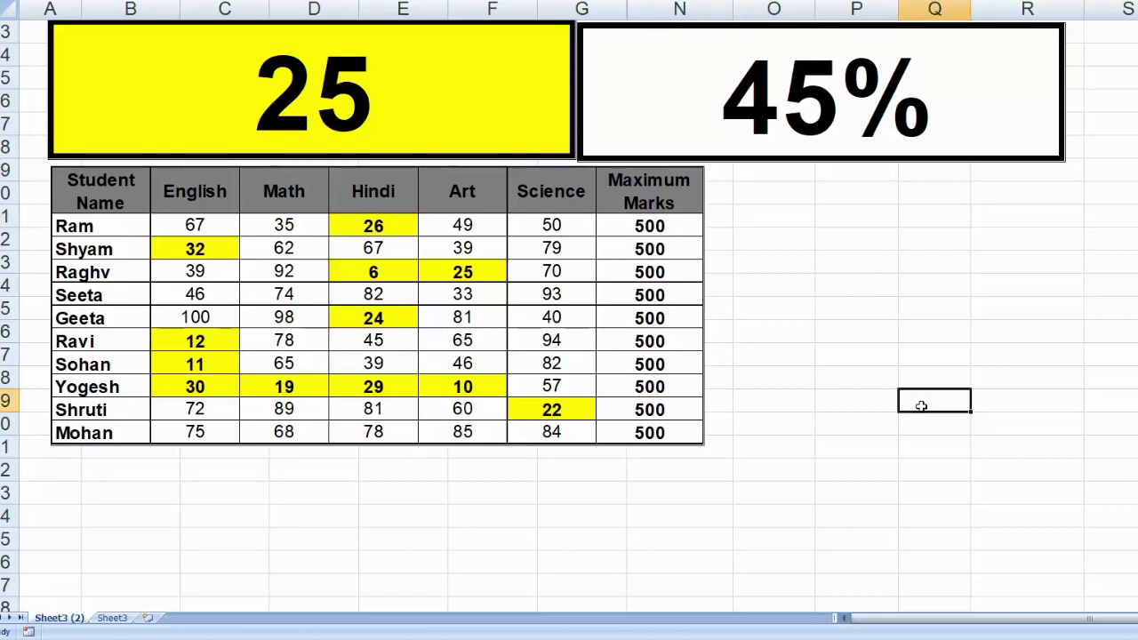